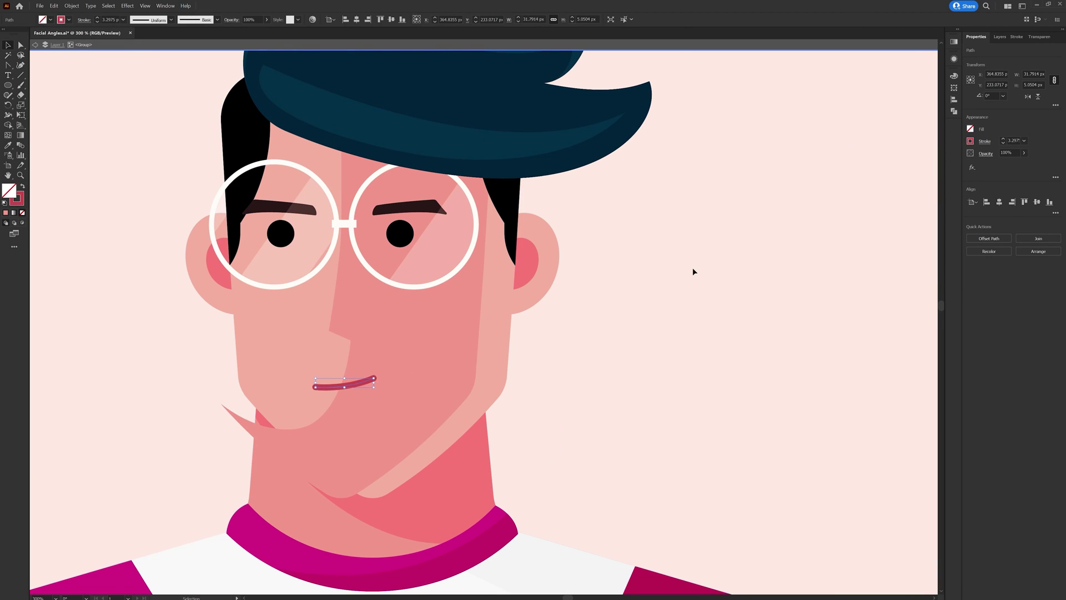
Select the face shading path's lower-left anchor with Direct Selection and zoom in on it
{"action": "key", "text": "a"}
{"action": "left_click", "coordinate": [338, 228]}
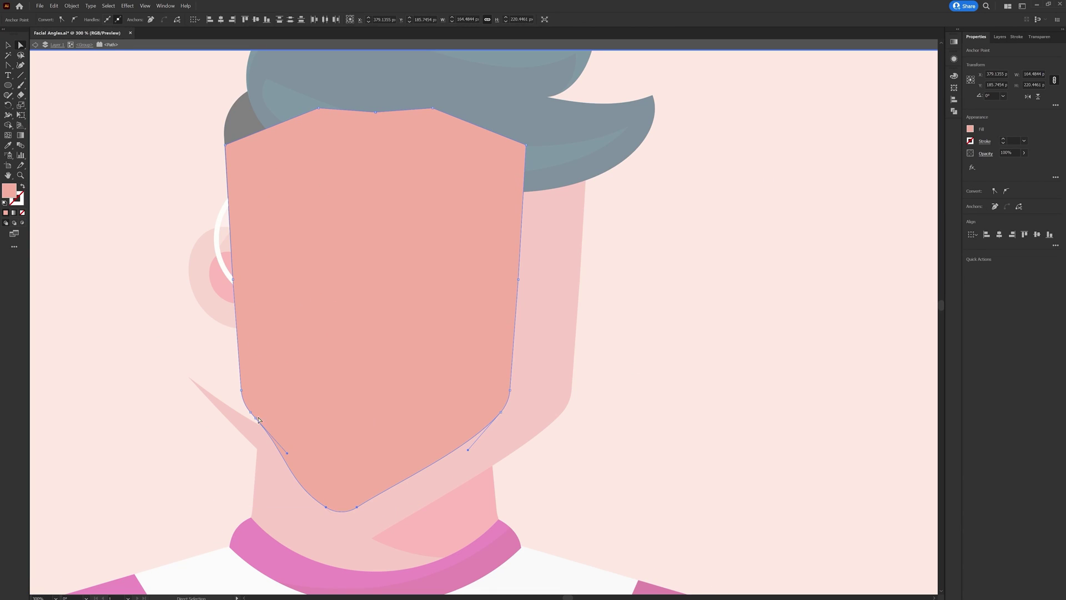
{"action": "left_click", "coordinate": [257, 419]}
{"action": "key", "text": "ctrl+plus"}
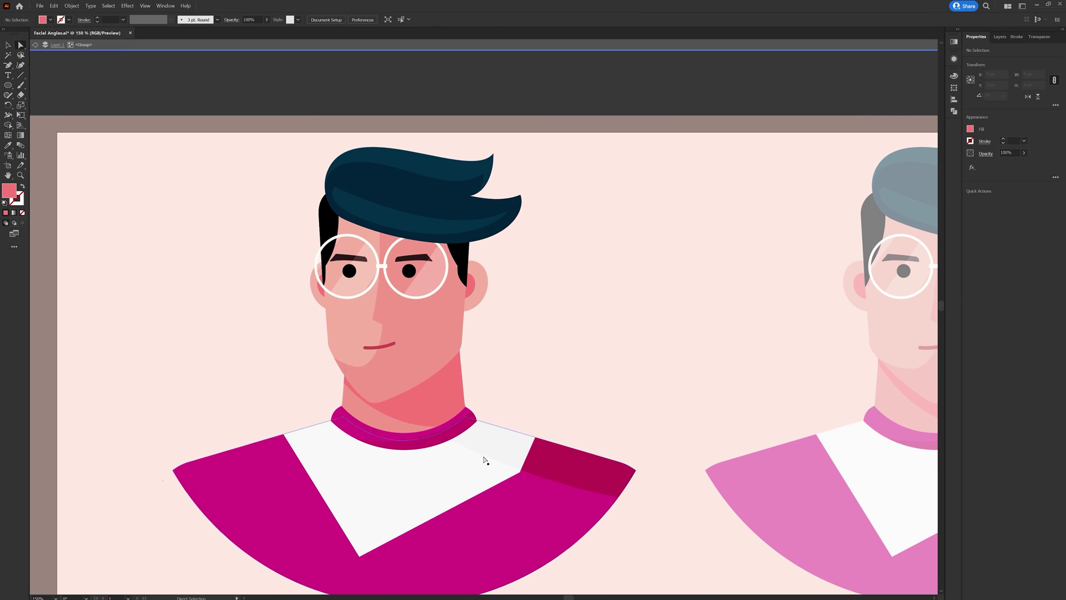
Reposition the collar object and shift the head's hair group sideways
{"action": "mouse_move", "coordinate": [392, 424]}
{"action": "left_mouse_down"}
{"action": "mouse_move", "coordinate": [399, 409]}
{"action": "mouse_move", "coordinate": [390, 423]}
{"action": "left_mouse_up"}
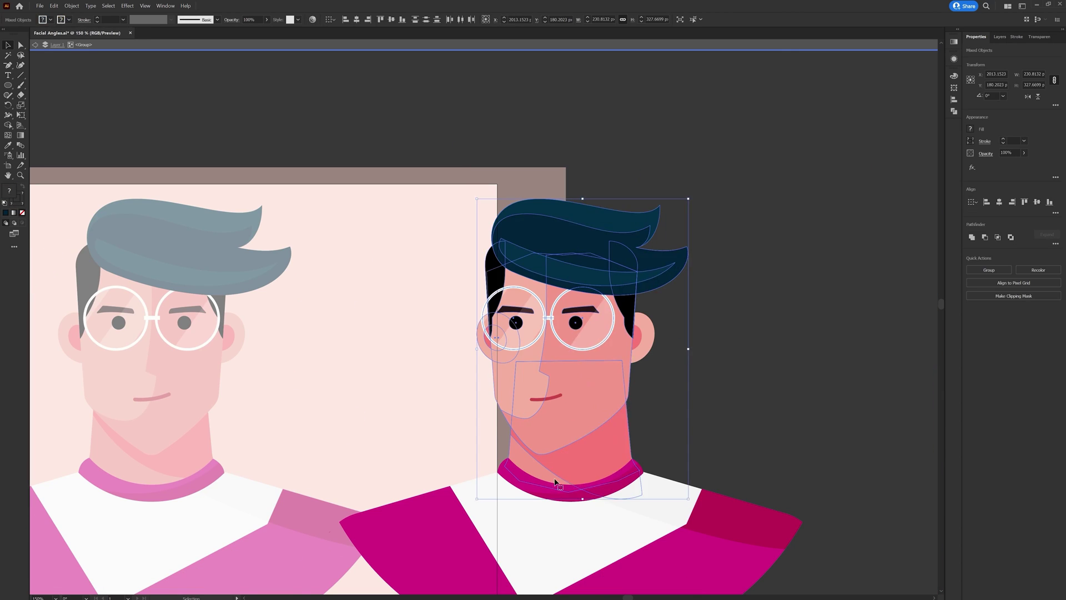
{"action": "right_click", "coordinate": [607, 315]}
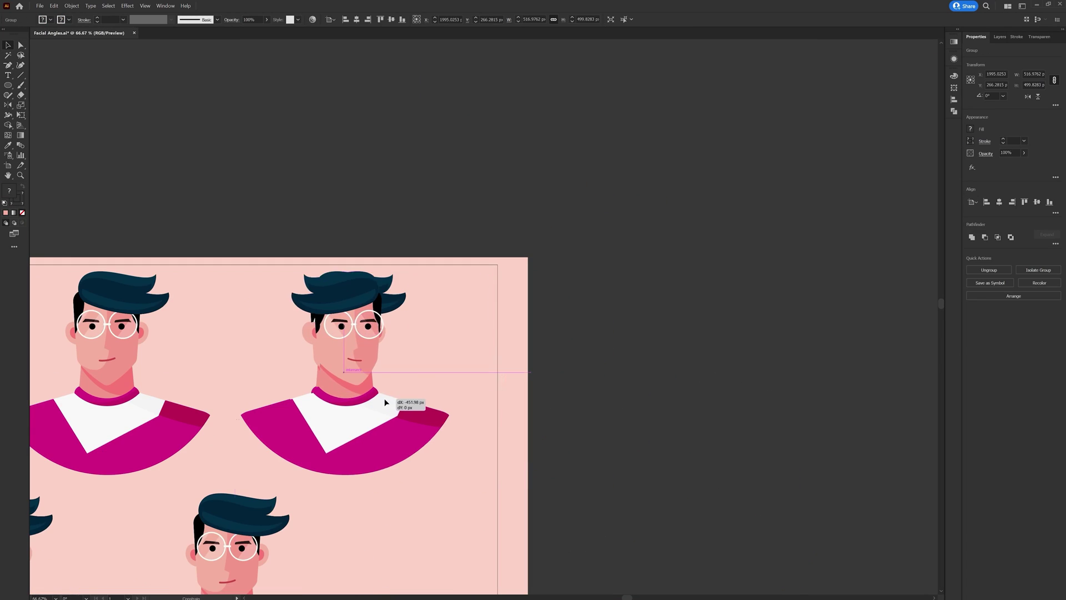
{"action": "left_click_drag", "start_coordinate": [426, 351], "coordinate": [454, 352]}
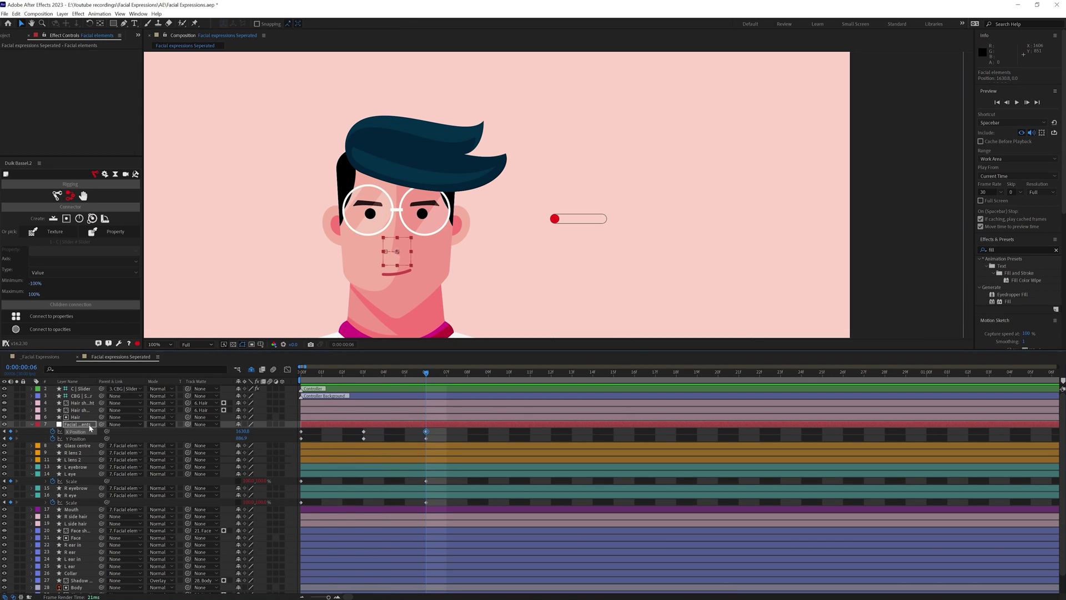
Step through the Face shadow layer's keyframes between frames 6 and 3
{"action": "key", "text": "k"}
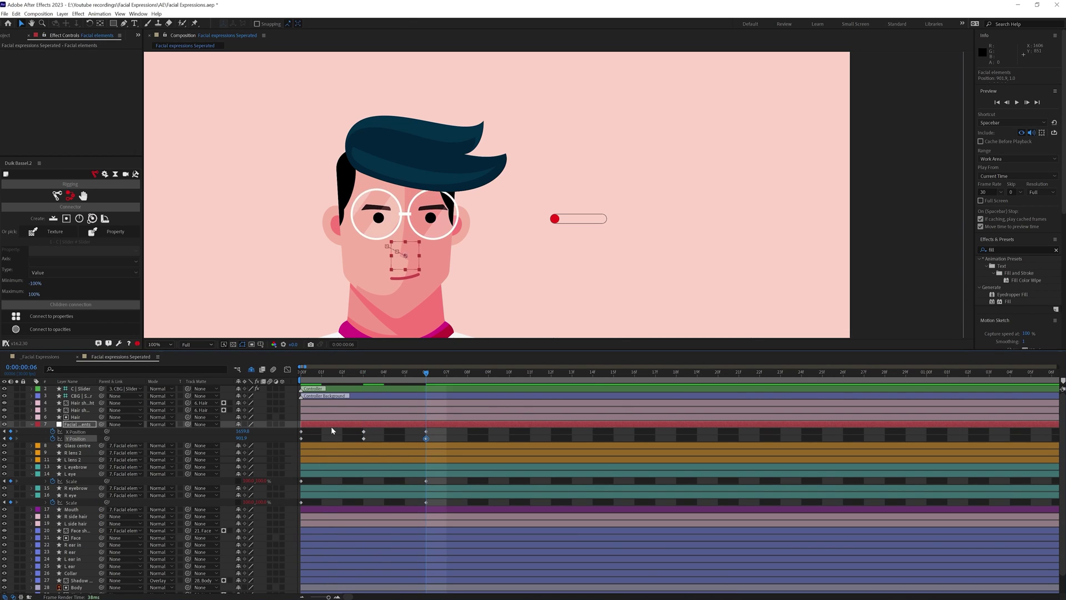
{"action": "left_click", "coordinate": [321, 285]}
{"action": "key", "text": "g"}
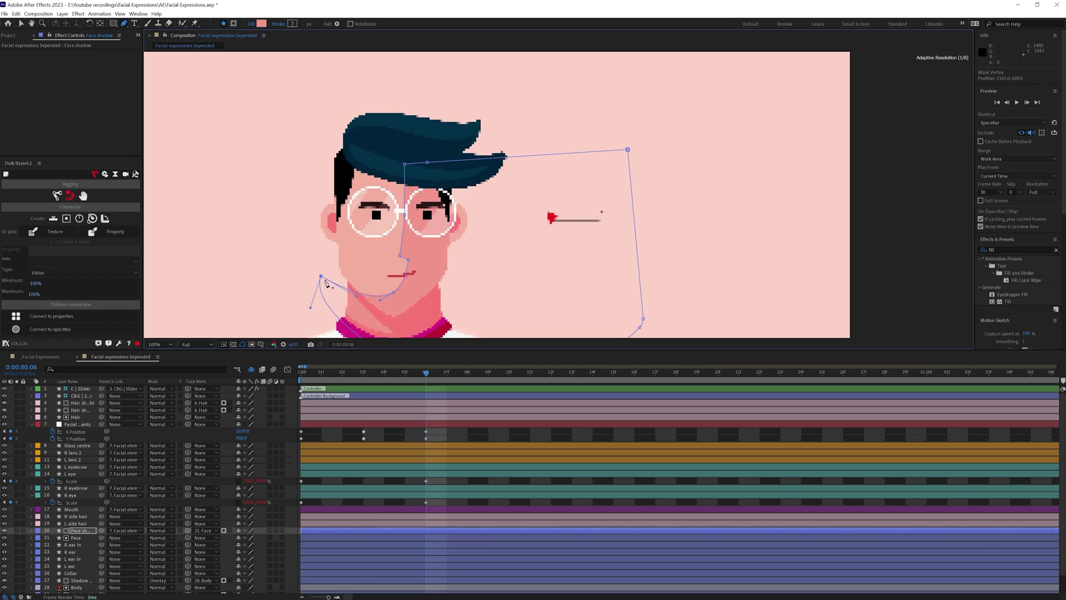
{"action": "key", "text": "j"}
Show Position for the L eyebrow and L eye layers at frame 0 and save the project
{"action": "left_click", "coordinate": [76, 466]}
{"action": "left_click", "coordinate": [70, 473], "text": "shift"}
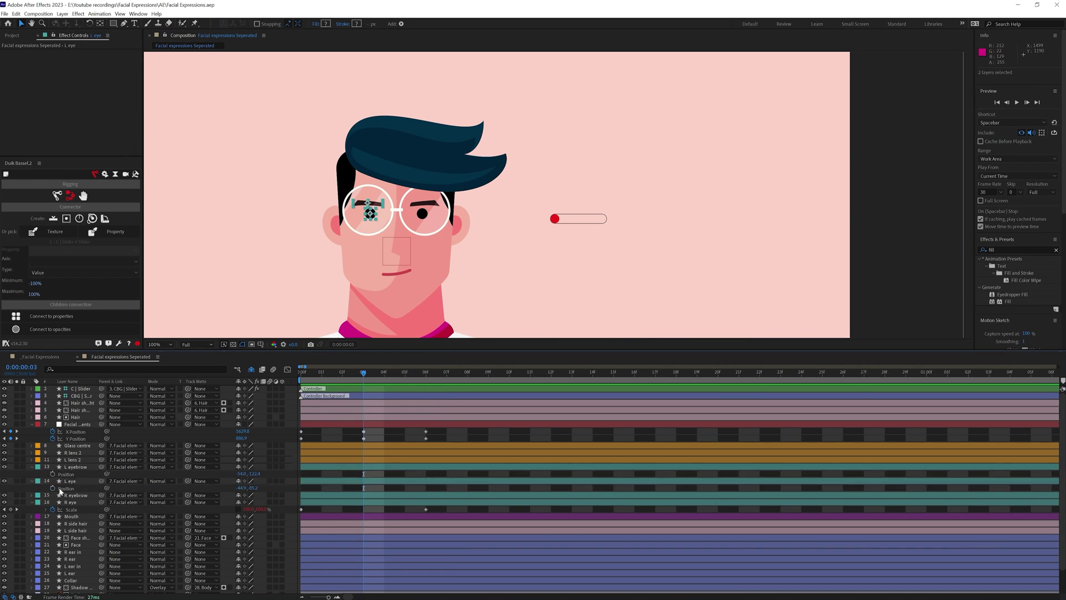
{"action": "key", "text": "p"}
{"action": "key", "text": "Home"}
{"action": "left_click", "coordinate": [77, 459]}
{"action": "key", "text": "ctrl+s"}
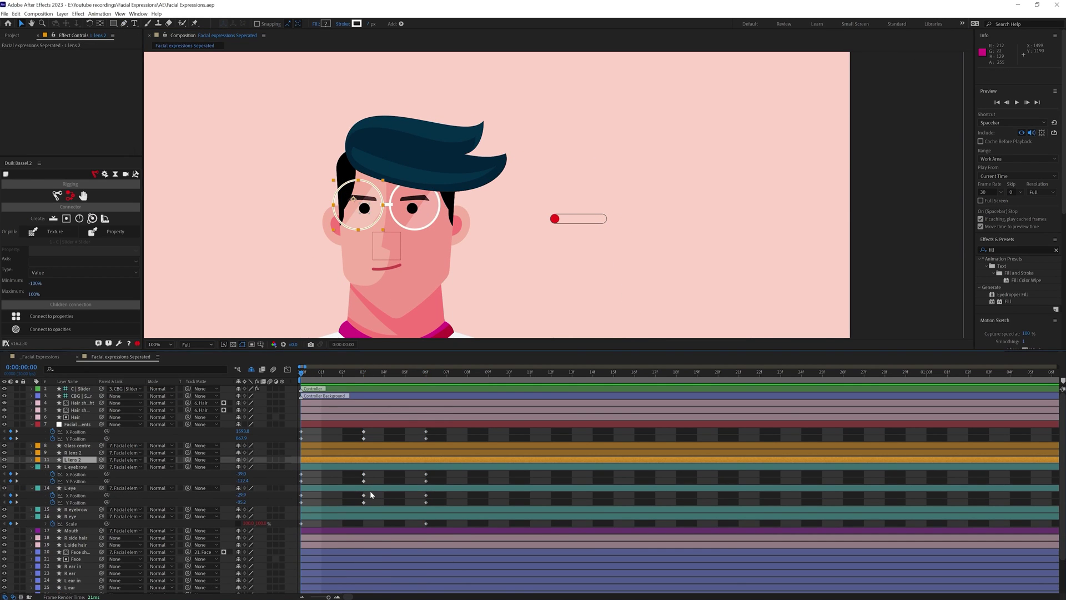
Nudge the Y Position keys of all four eye and eyebrow layers down at frame 6
{"action": "left_click", "coordinate": [77, 423]}
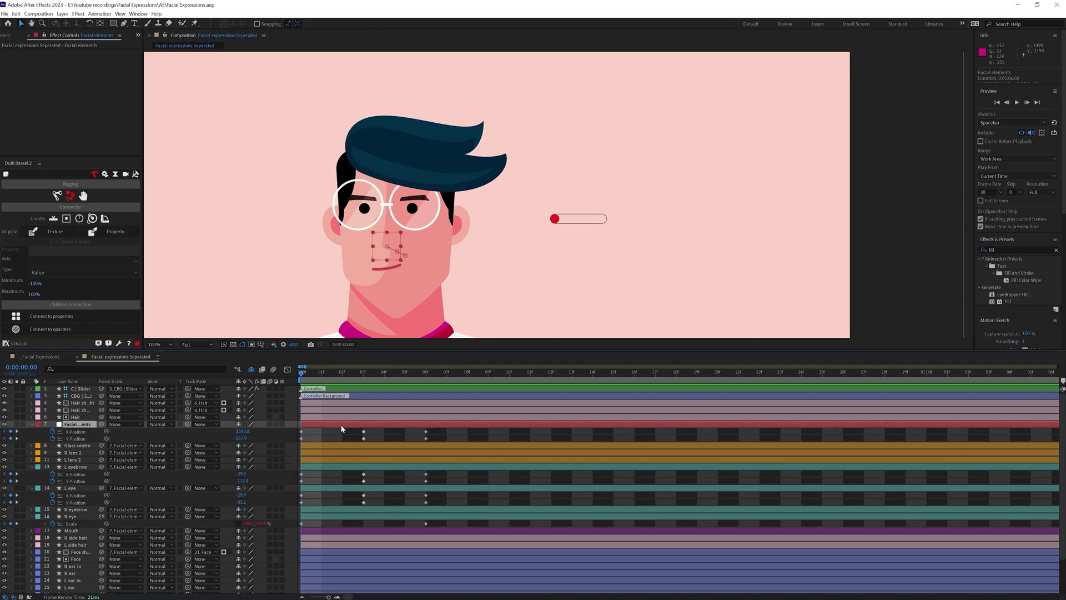
{"action": "left_click", "coordinate": [83, 509]}
{"action": "left_click", "coordinate": [76, 466], "text": "shift"}
{"action": "key", "text": "p"}
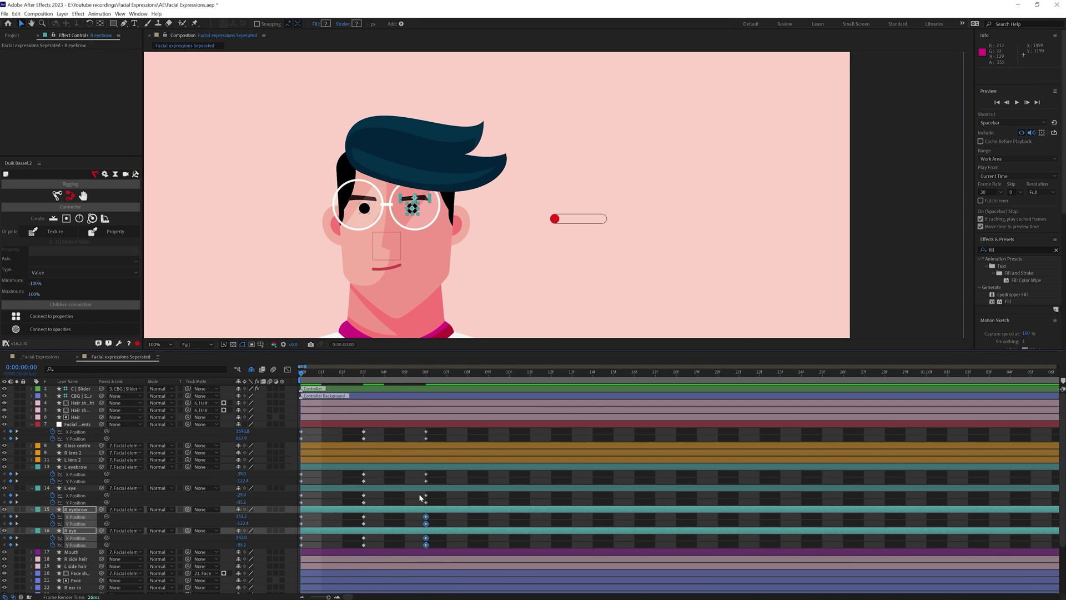
{"action": "key", "text": "k"}
{"action": "key", "text": "k"}
{"action": "key", "text": "Down"}
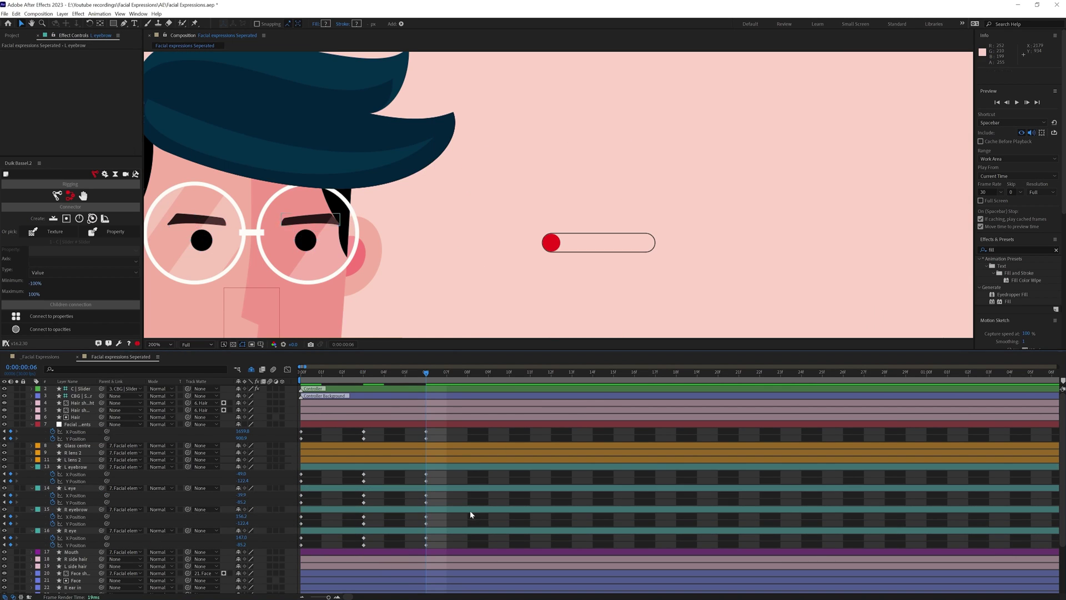
Deselect the keys, return to frame 3 and play back the facial animation
{"action": "left_click", "coordinate": [444, 492]}
{"action": "key", "text": "j"}
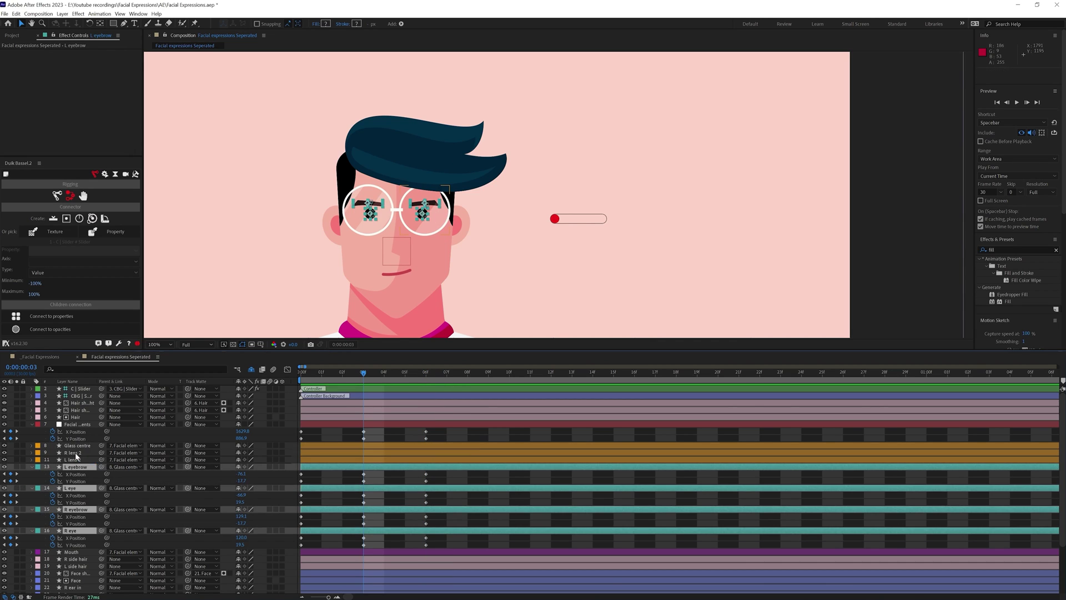
{"action": "key", "text": "space"}
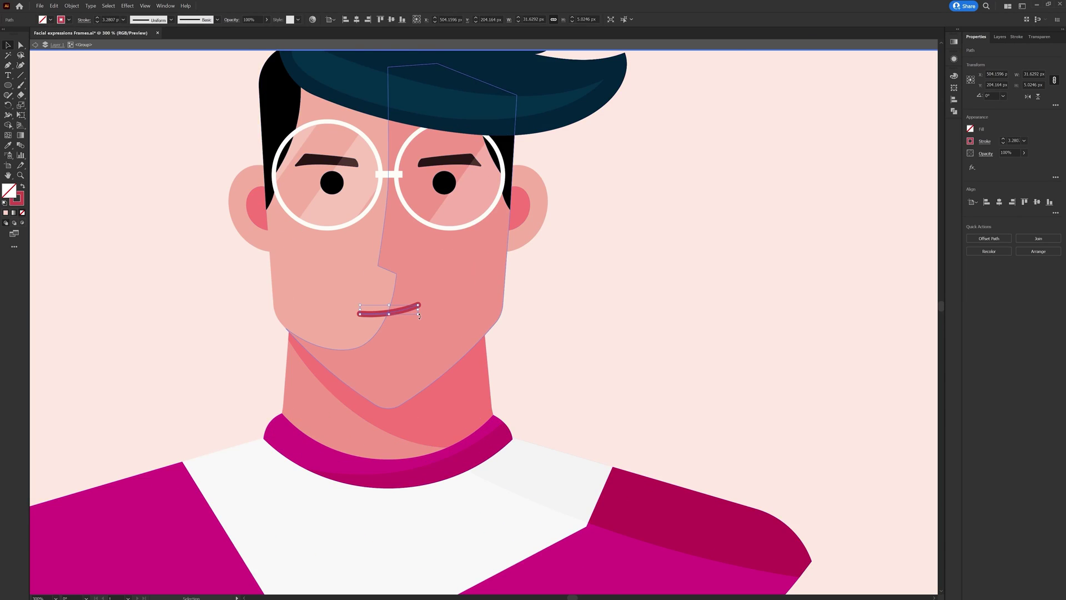
Select the eyebrow path and its corner anchor to round the eyebrow corner
{"action": "scroll", "coordinate": [321, 317], "scroll_direction": "up", "scroll_amount": 10}
{"action": "left_click", "coordinate": [190, 490]}
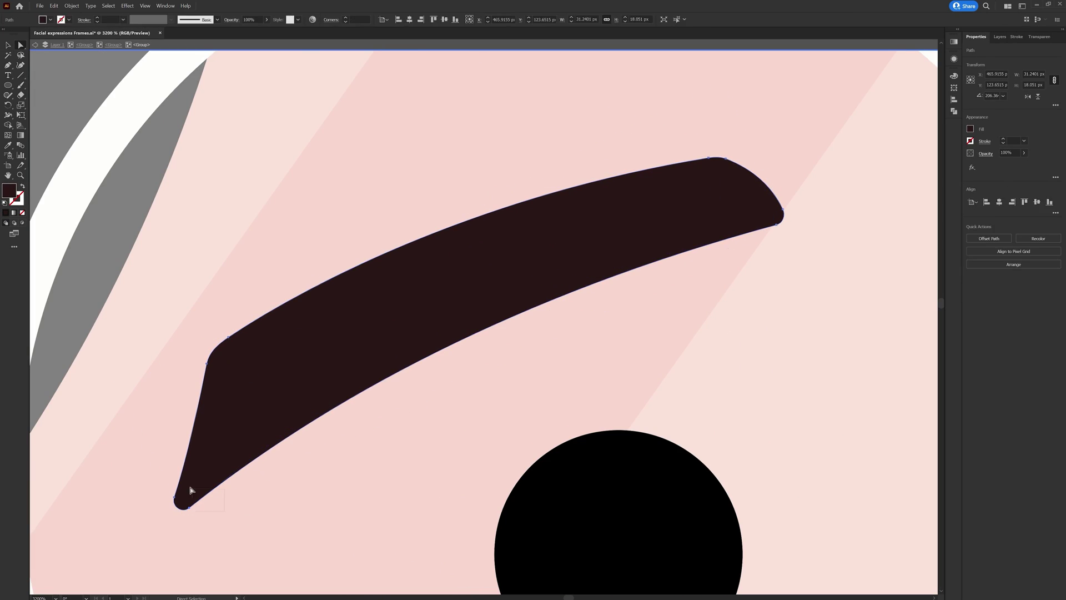
{"action": "scroll", "coordinate": [190, 490], "scroll_direction": "down", "scroll_amount": 5}
{"action": "scroll", "coordinate": [207, 340], "scroll_direction": "up", "scroll_amount": 3}
{"action": "left_click", "coordinate": [402, 302]}
{"action": "scroll", "coordinate": [352, 351], "scroll_direction": "up", "scroll_amount": 2}
Select the right eyebrow and eye group as a whole object
{"action": "key", "text": "v"}
{"action": "left_click", "coordinate": [538, 297]}
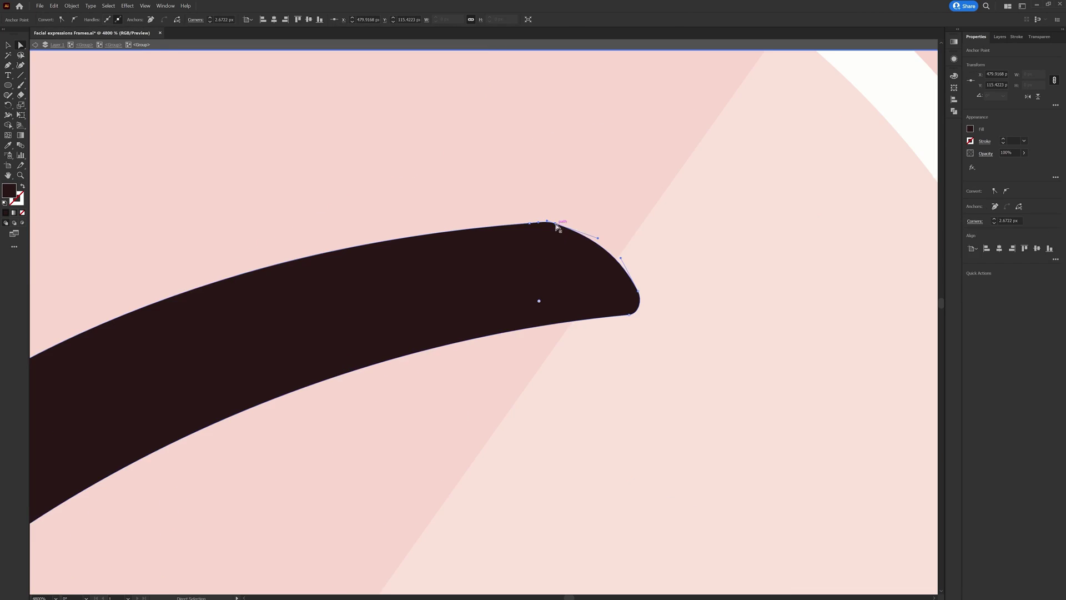
{"action": "scroll", "coordinate": [578, 357], "scroll_direction": "down", "scroll_amount": 6}
{"action": "scroll", "coordinate": [521, 313], "scroll_direction": "up", "scroll_amount": 2}
{"action": "scroll", "coordinate": [521, 312], "scroll_direction": "down", "scroll_amount": 2}
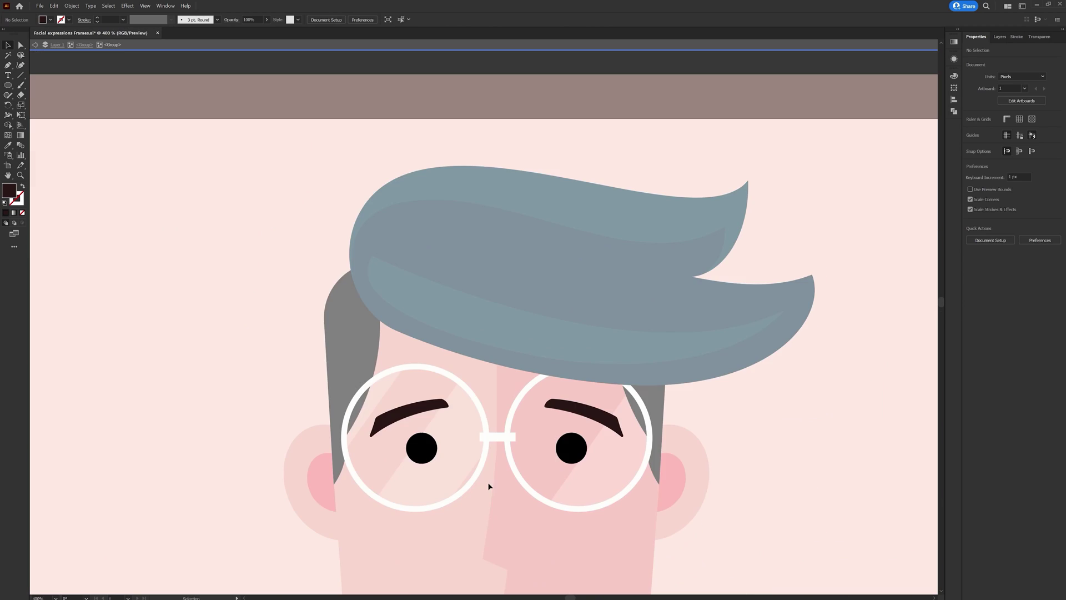
{"action": "scroll", "coordinate": [488, 482], "scroll_direction": "up", "scroll_amount": 4}
{"action": "scroll", "coordinate": [558, 299], "scroll_direction": "down", "scroll_amount": 2}
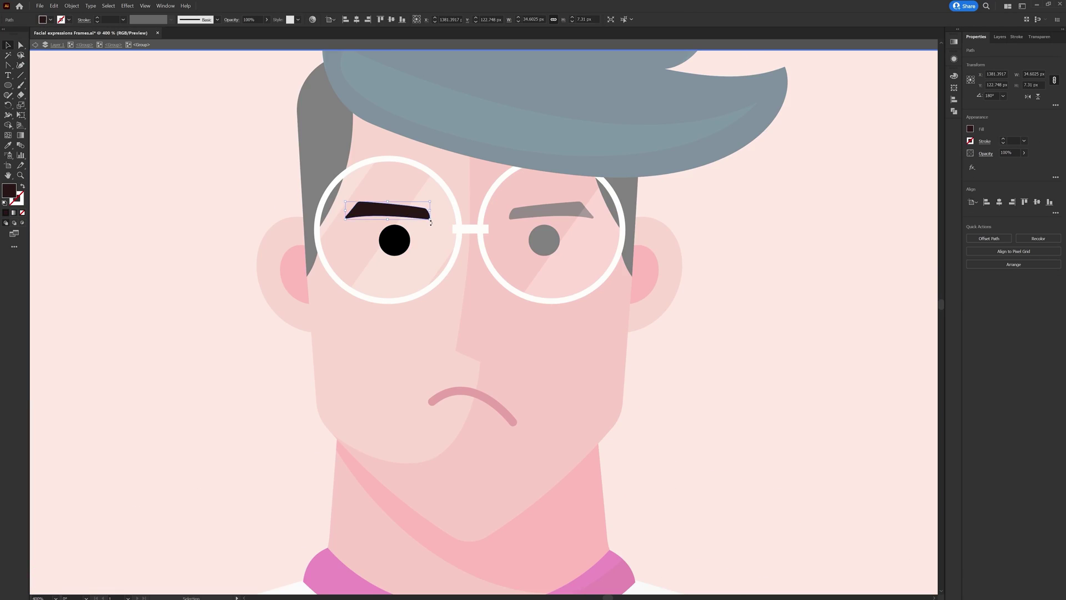
{"action": "scroll", "coordinate": [558, 299], "scroll_direction": "up", "scroll_amount": 3}
Nudge the eyebrow path slightly down with Direct Selection
{"action": "key", "text": "a"}
{"action": "left_click", "coordinate": [615, 365]}
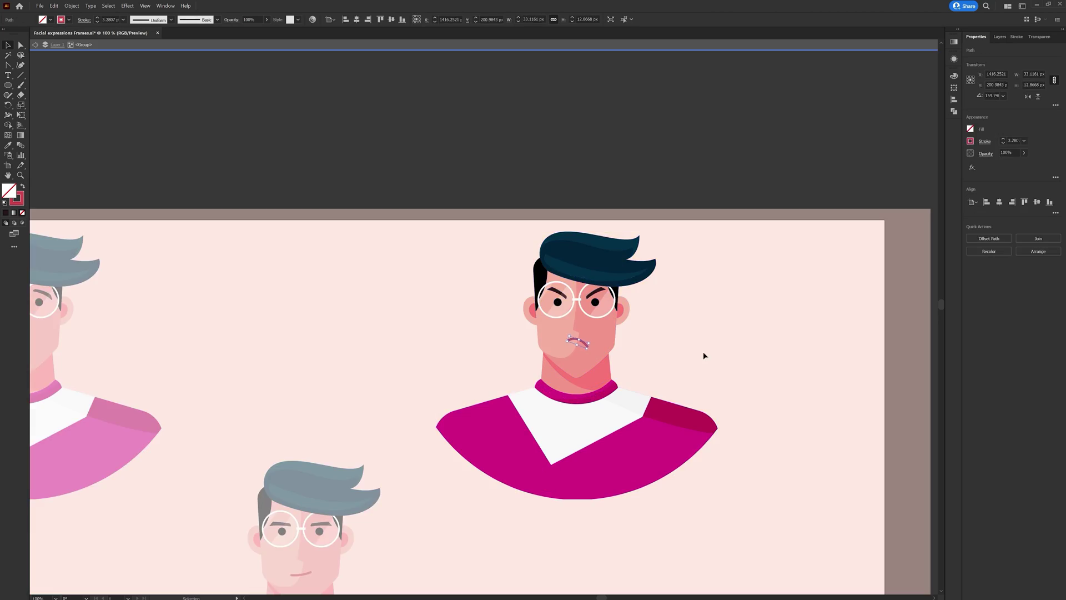
{"action": "left_click_drag", "start_coordinate": [380, 187], "coordinate": [379, 191]}
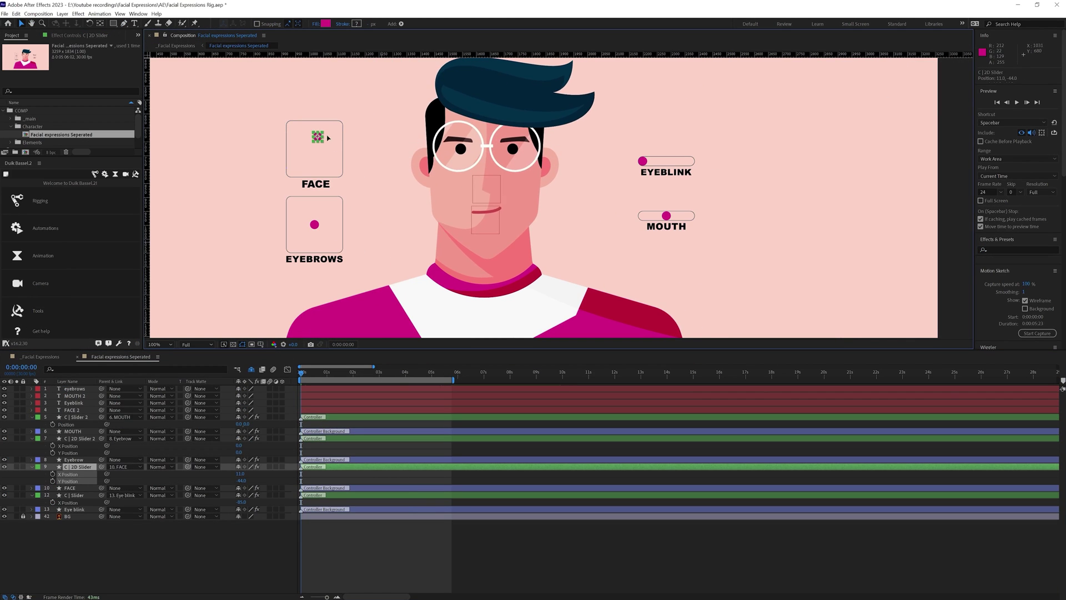
Turn the head left, slant the eyebrows angrily, and push EYEBLINK fully right to close the eyes
{"action": "left_click_drag", "start_coordinate": [328, 138], "coordinate": [309, 155]}
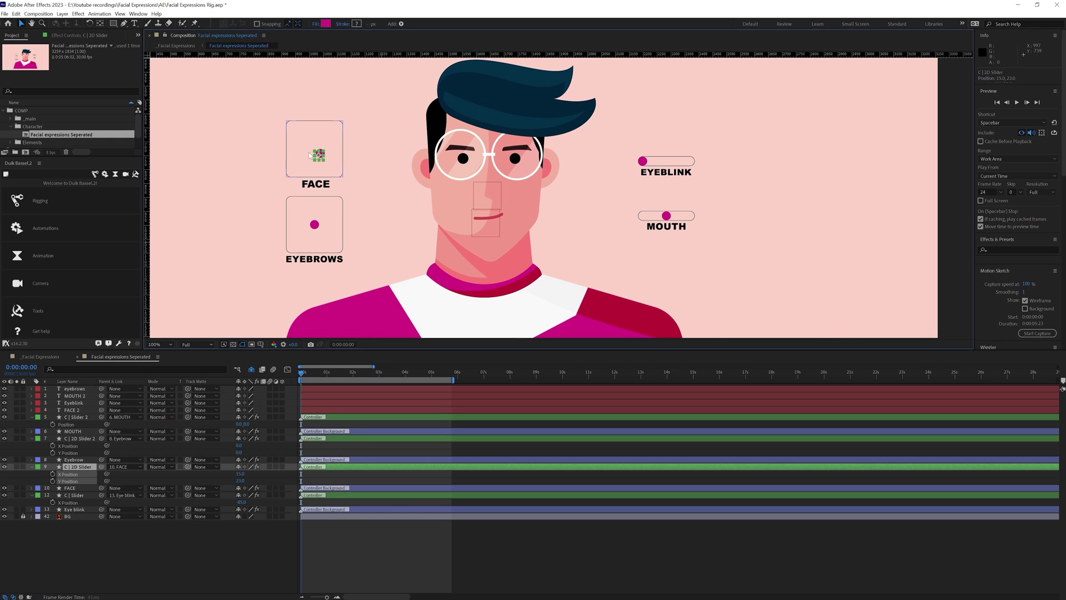
{"action": "left_click_drag", "start_coordinate": [315, 224], "coordinate": [322, 188]}
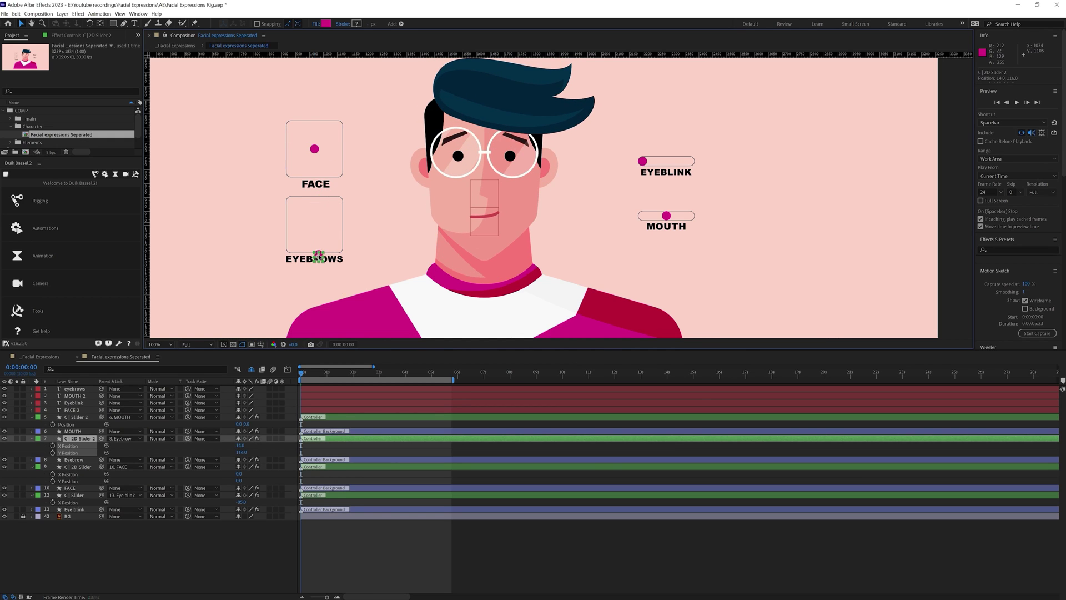
{"action": "left_click", "coordinate": [667, 216]}
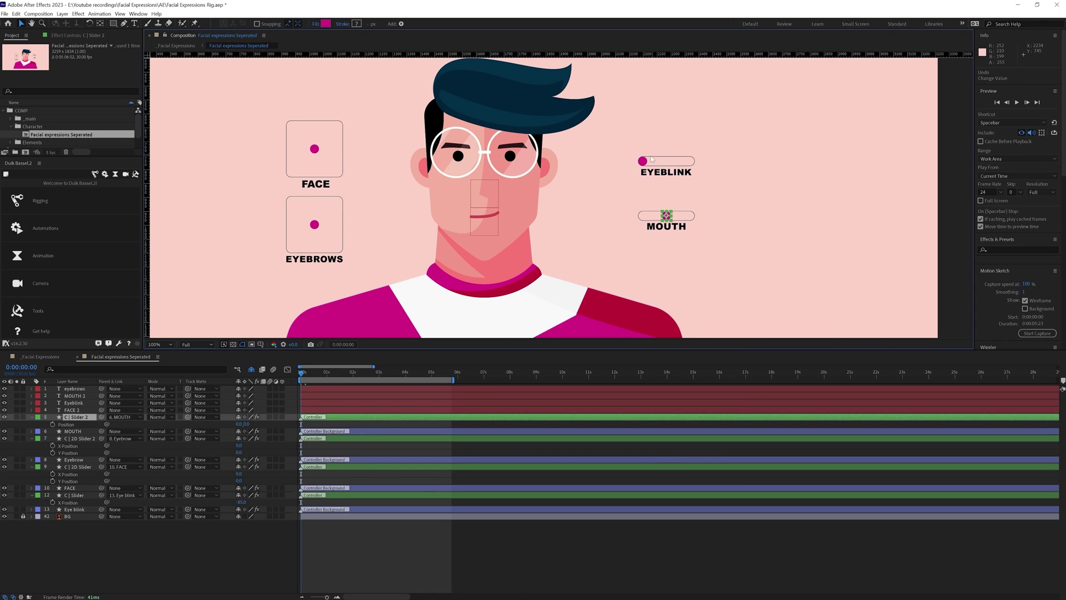
{"action": "left_click_drag", "start_coordinate": [647, 160], "coordinate": [719, 163]}
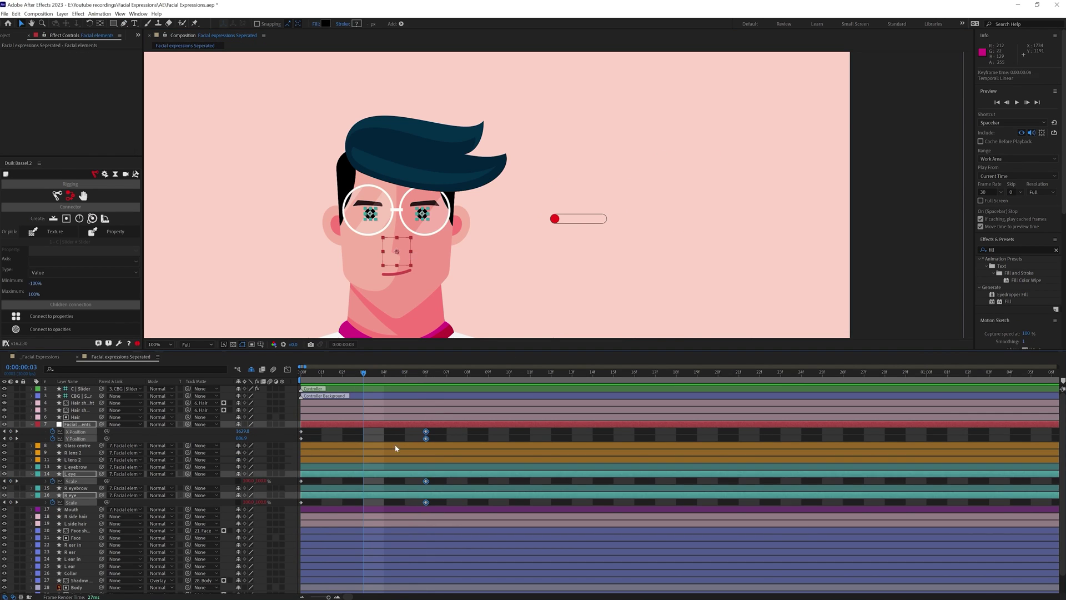
Select the Facial elements layer's 06f Y Position keyframe to copy its separated X/Y keys
{"action": "left_click", "coordinate": [90, 426]}
{"action": "key", "text": "k"}
{"action": "key", "text": "k"}
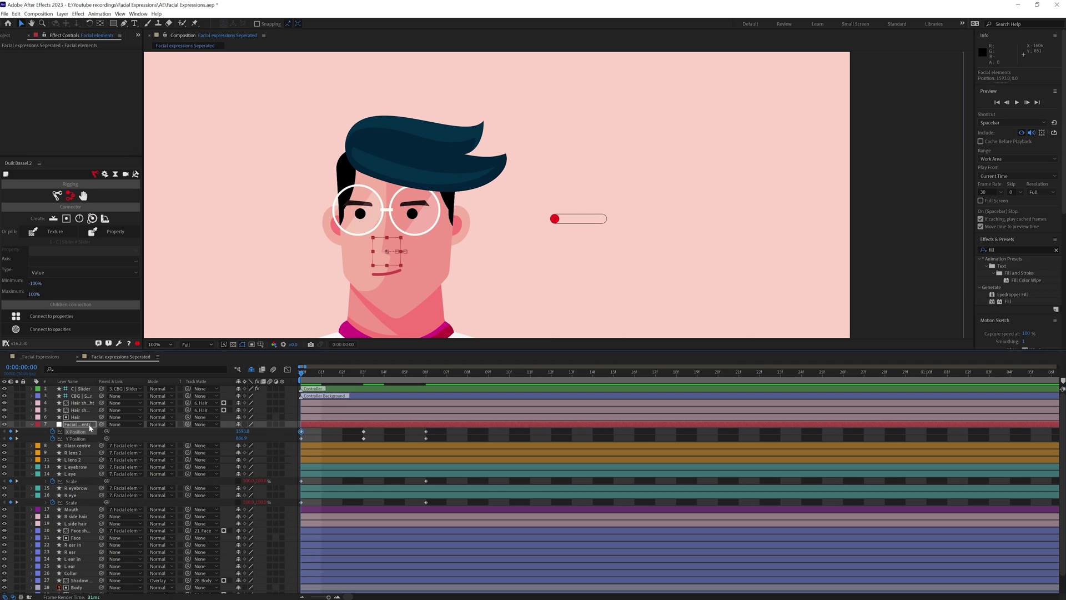
{"action": "left_click", "coordinate": [426, 438]}
{"action": "key", "text": "j"}
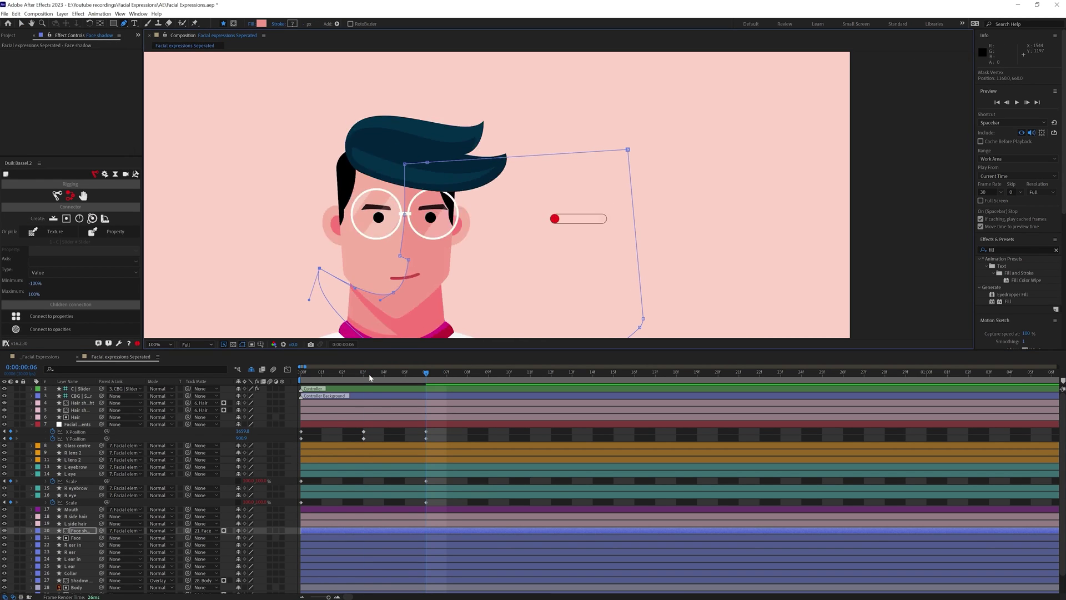
Paste the X/Y Position keyframes onto the L and R eyebrow and eye layers
{"action": "left_click", "coordinate": [76, 466]}
{"action": "left_click", "coordinate": [67, 473], "text": "ctrl"}
{"action": "key", "text": "p"}
{"action": "key", "text": "ctrl+v"}
{"action": "left_click", "coordinate": [79, 461]}
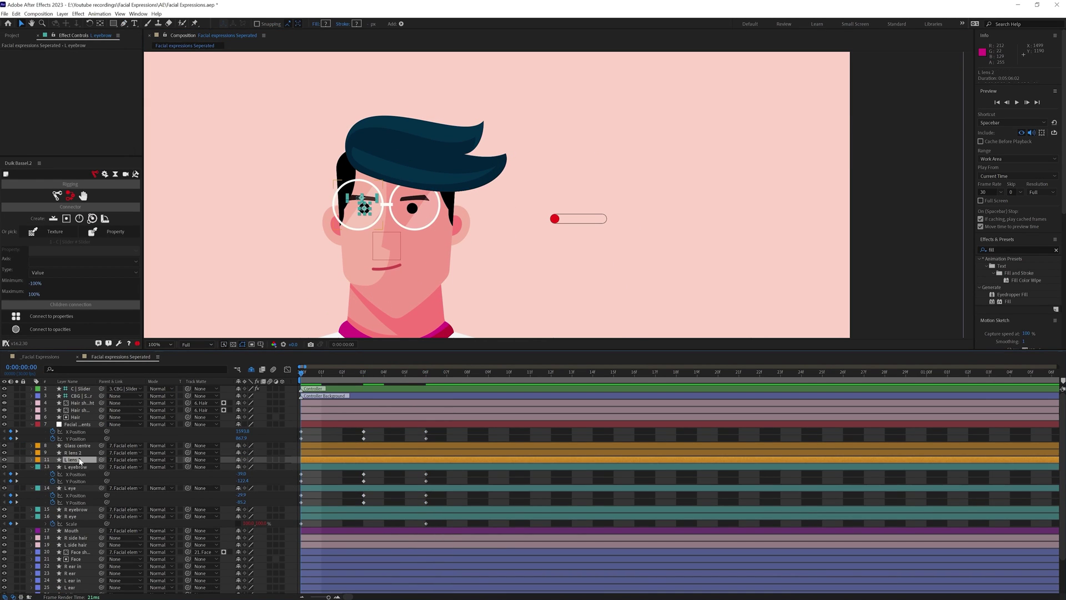
{"action": "left_click", "coordinate": [344, 509]}
{"action": "left_click", "coordinate": [344, 516], "text": "ctrl"}
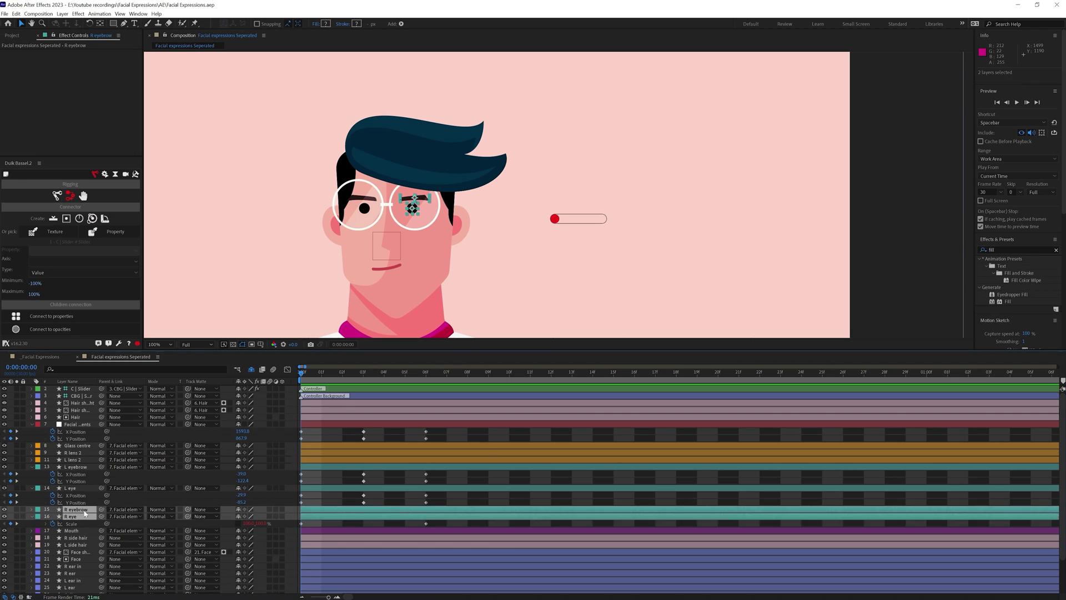
{"action": "key", "text": "ctrl+v"}
Nudge the four eye and eyebrow layers' keys and parent them to Glass centre
{"action": "left_click", "coordinate": [327, 466], "text": "ctrl"}
{"action": "left_click", "coordinate": [333, 487], "text": "ctrl"}
{"action": "key", "text": "Up"}
{"action": "key", "text": "Up"}
{"action": "key", "text": "Up"}
{"action": "key", "text": "Up"}
{"action": "key", "text": "Up"}
{"action": "key", "text": "Up"}
{"action": "key", "text": "Left"}
{"action": "key", "text": "Left"}
{"action": "key", "text": "Left"}
{"action": "left_click_drag", "start_coordinate": [102, 466], "coordinate": [77, 445]}
Parent both L and R lens 2 layers to Glass centre and check the 03f pose
{"action": "key", "text": "k"}
{"action": "left_click", "coordinate": [72, 453]}
{"action": "left_click", "coordinate": [78, 460], "text": "ctrl"}
{"action": "left_click", "coordinate": [77, 445]}
{"action": "key", "text": "Home"}
{"action": "key", "text": "ctrl+v"}
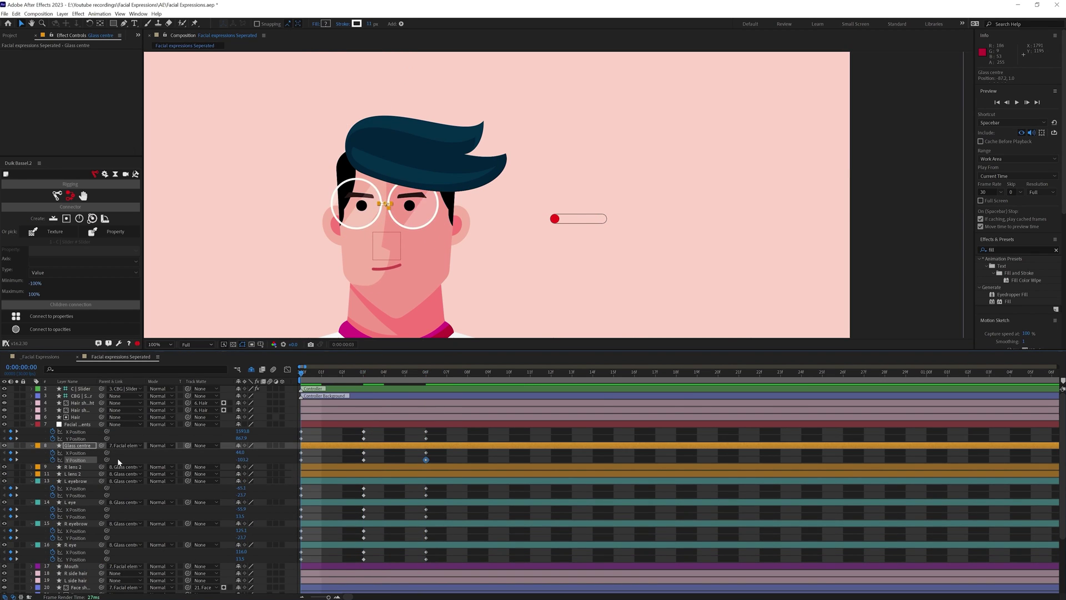
{"action": "key", "text": "space"}
{"action": "key", "text": "space"}
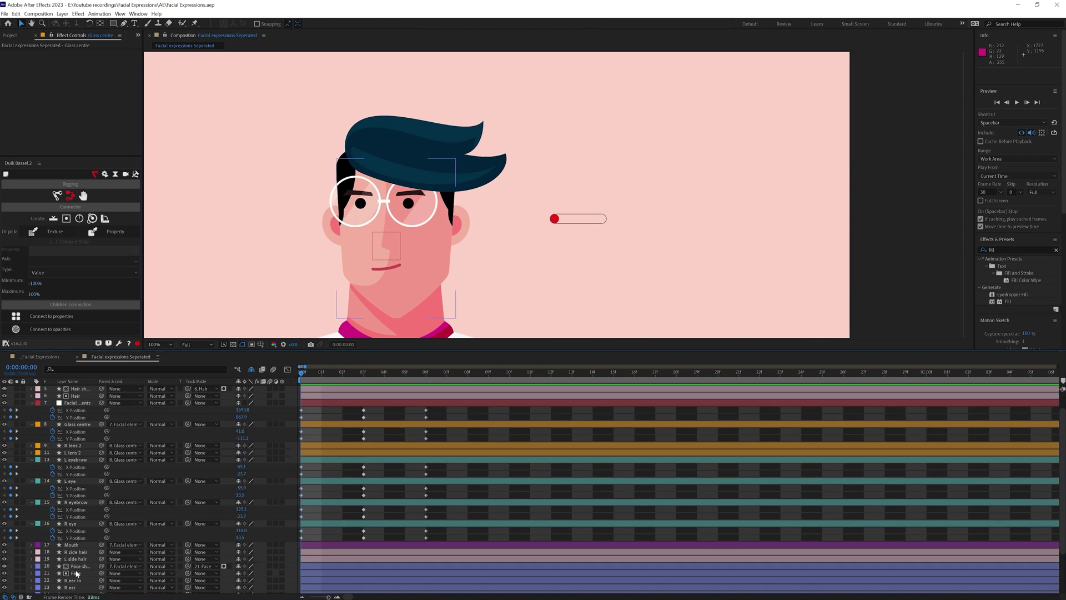
Keyframe the Face layer's Path from frame 0, matching the Face shadow path keys
{"action": "left_click", "coordinate": [565, 224]}
{"action": "key", "text": "u"}
{"action": "key", "text": "k"}
{"action": "key", "text": "k"}
{"action": "left_click", "coordinate": [376, 298]}
{"action": "key", "text": "Home"}
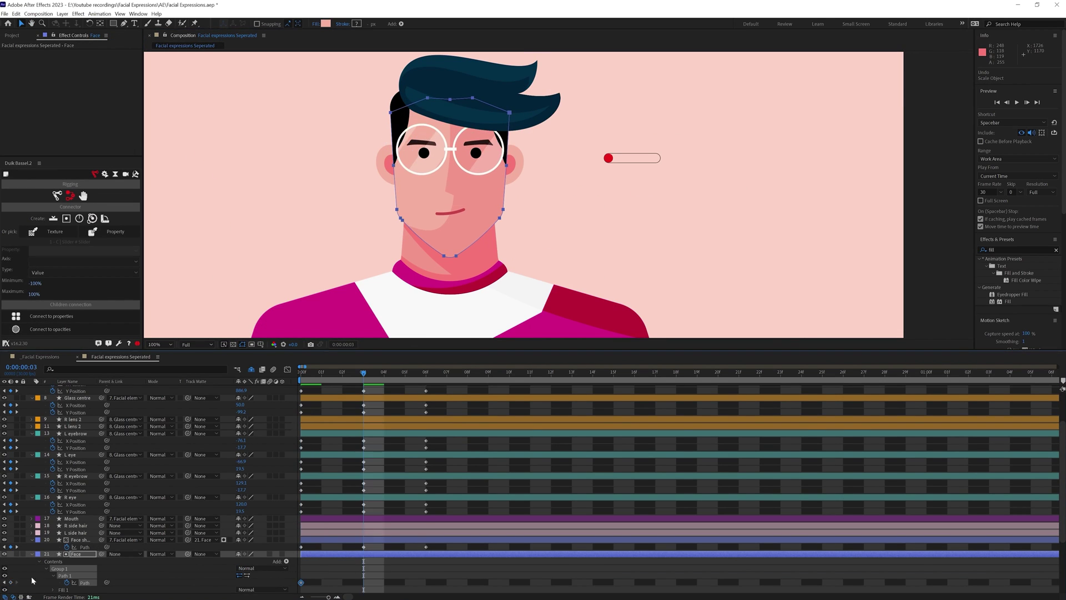
{"action": "key", "text": "period"}
{"action": "key", "text": "ctrl+v"}
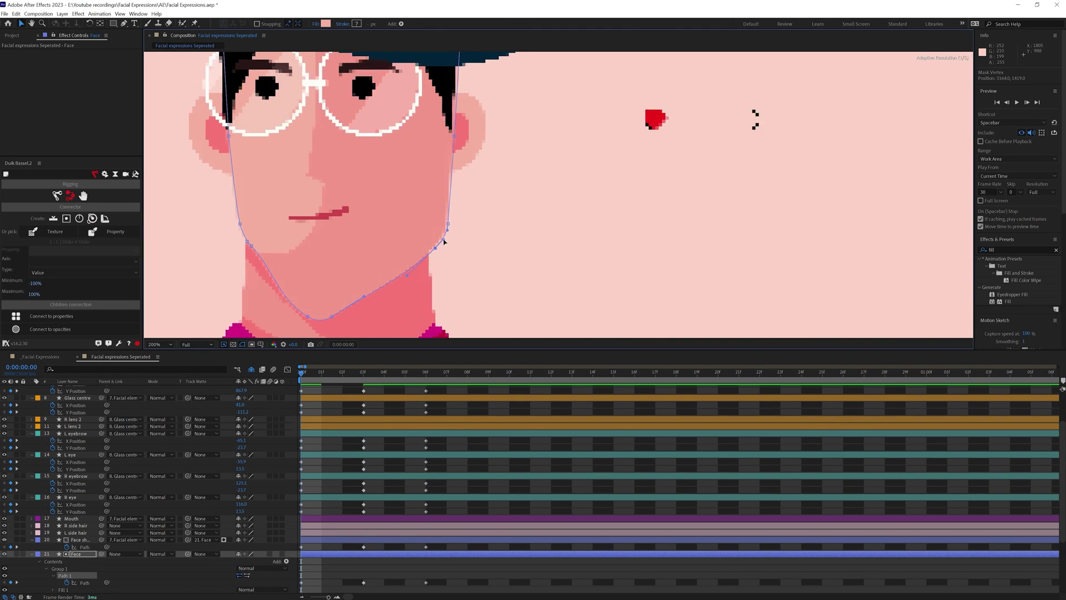
{"action": "scroll", "coordinate": [241, 222], "scroll_direction": "up", "scroll_amount": 2}
{"action": "scroll", "coordinate": [464, 219], "scroll_direction": "down", "scroll_amount": 2}
{"action": "scroll", "coordinate": [306, 229], "scroll_direction": "up", "scroll_amount": 2}
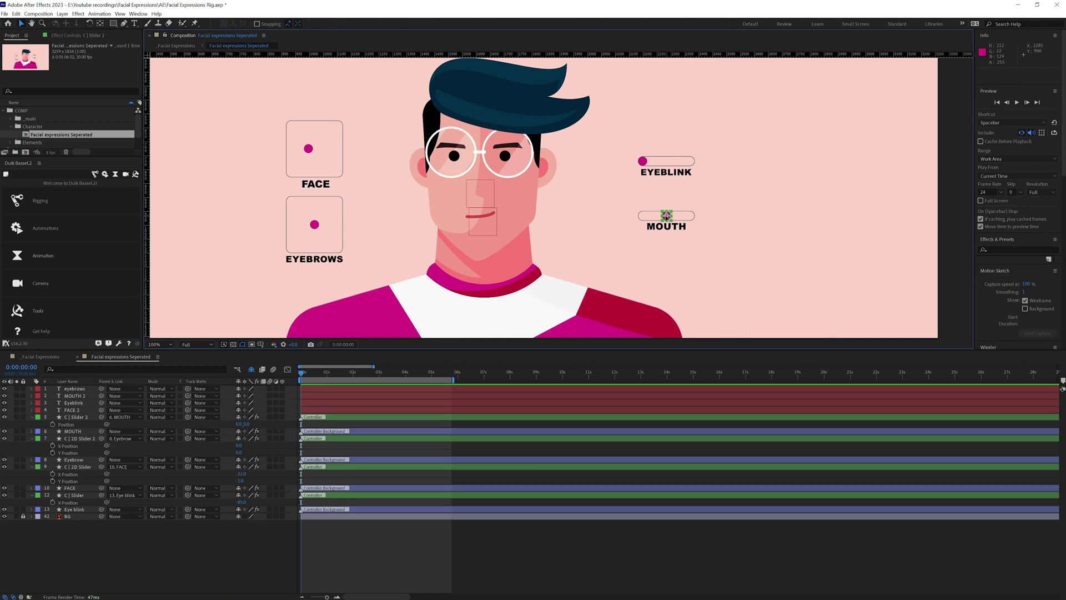
Drag the MOUTH slider left into a frown and slant the EYEBROWS knob angrily
{"action": "left_click_drag", "start_coordinate": [666, 216], "coordinate": [648, 211]}
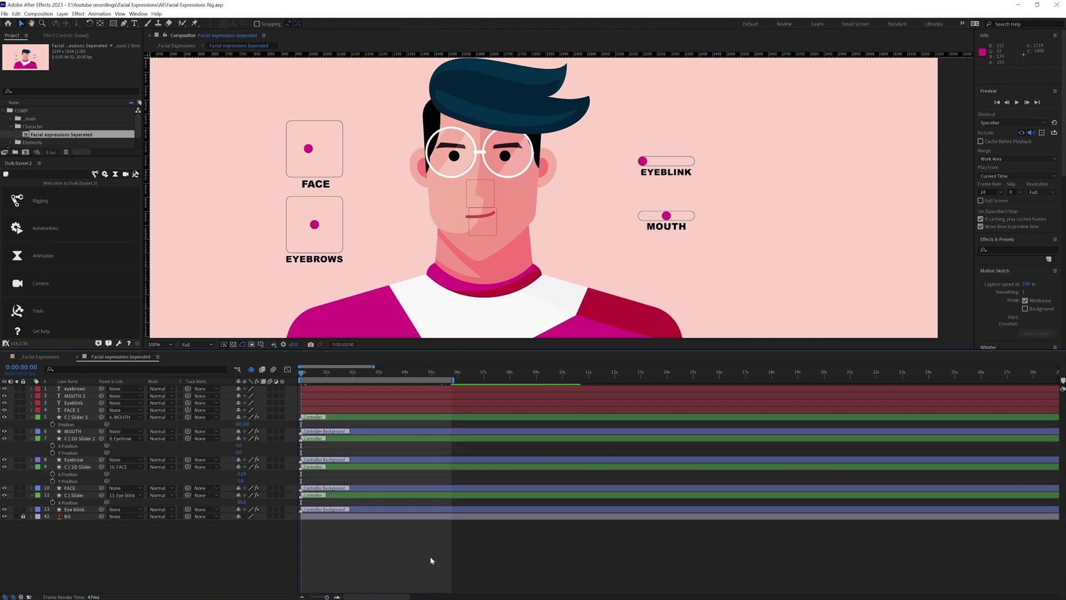
{"action": "mouse_move", "coordinate": [312, 226]}
{"action": "left_mouse_down"}
{"action": "mouse_move", "coordinate": [342, 224]}
{"action": "mouse_move", "coordinate": [314, 222]}
{"action": "left_mouse_up"}
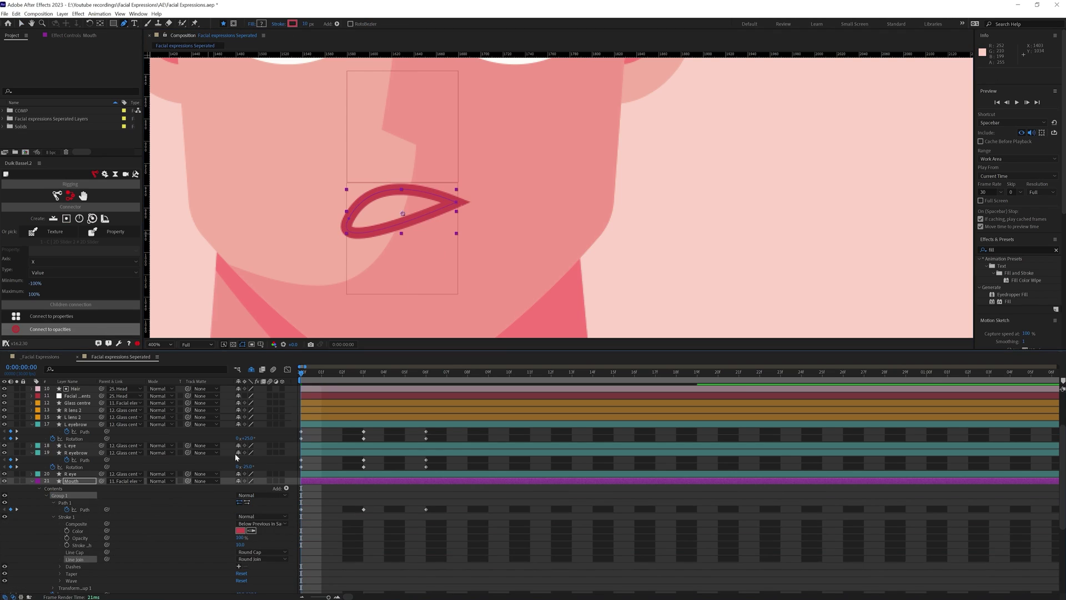
Drag a Mouth path vertex upward to reshape the mouth outline
{"action": "left_click_drag", "start_coordinate": [372, 176], "coordinate": [364, 158]}
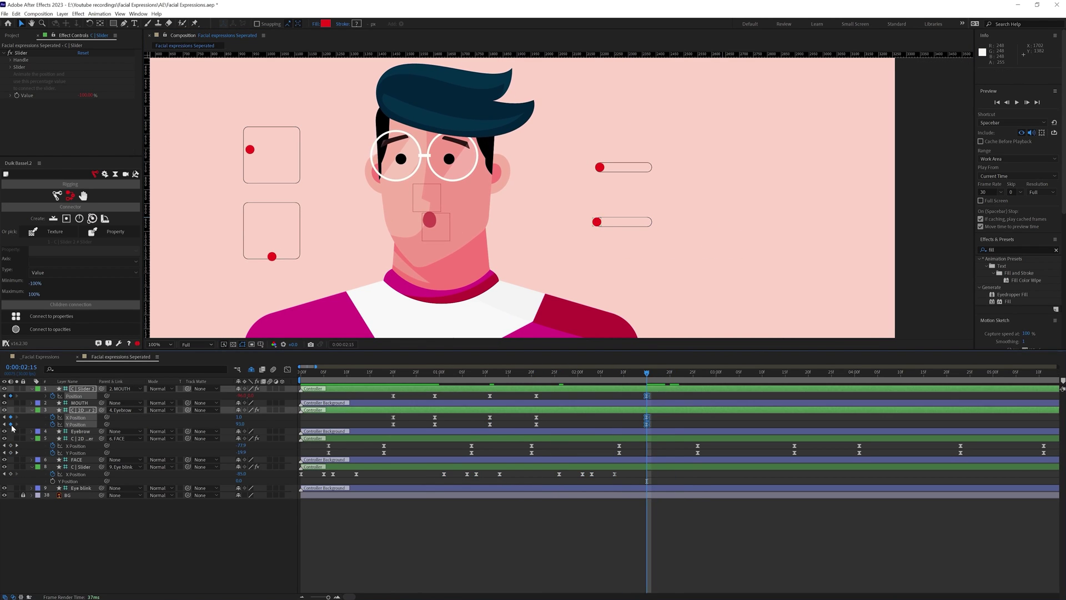
At the next controller keyframe, raise the EYEBROWS knob to the box's top centre
{"action": "key", "text": "k"}
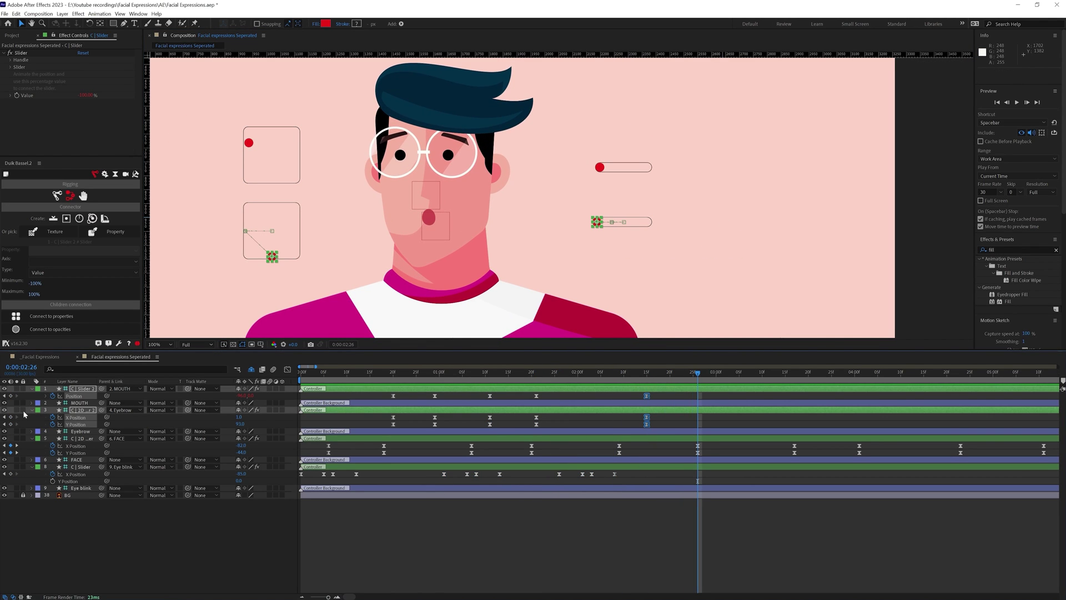
{"action": "key", "text": "."}
{"action": "key", "text": "."}
{"action": "left_click_drag", "start_coordinate": [300, 216], "coordinate": [276, 221]}
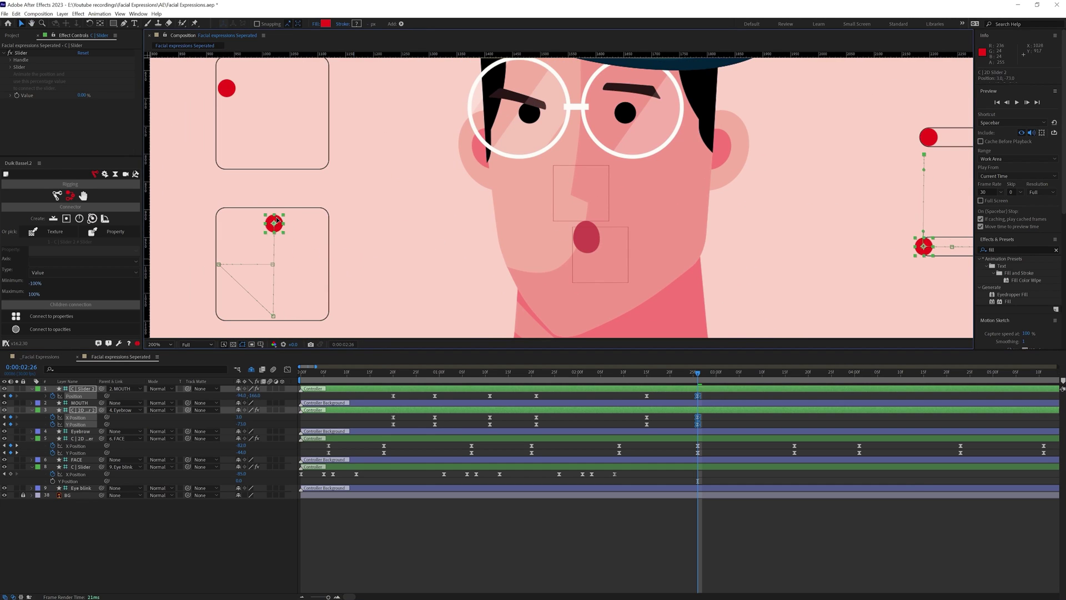
{"action": "left_click_drag", "start_coordinate": [905, 251], "coordinate": [708, 251]}
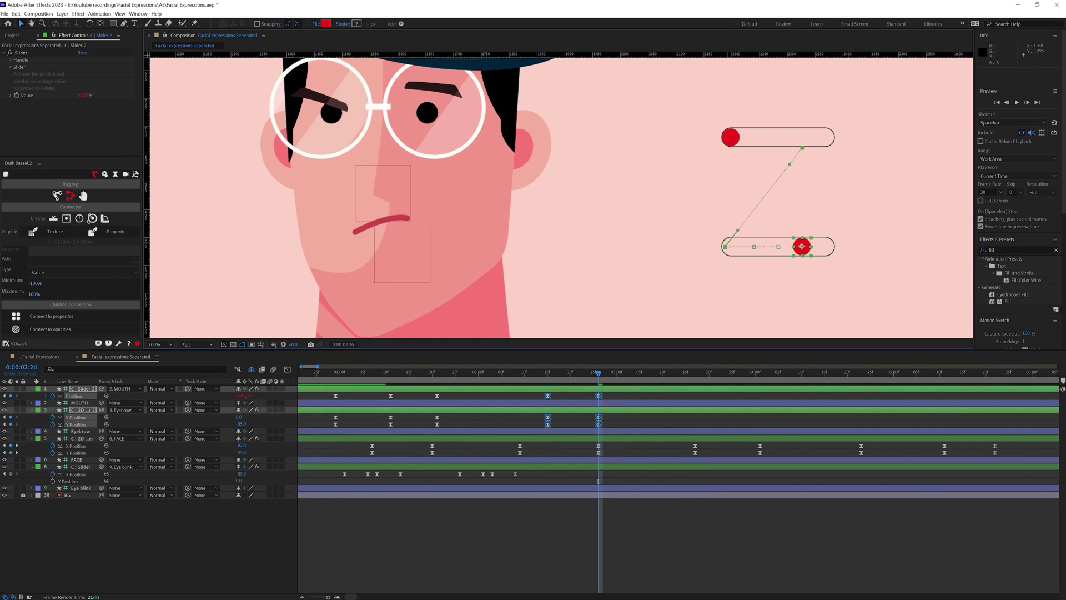
{"action": "key", "text": "comma"}
{"action": "key", "text": "comma"}
Preview from the start, add eye blink keyframes at 3:01, and preview again
{"action": "mouse_move", "coordinate": [536, 373]}
{"action": "left_mouse_down"}
{"action": "mouse_move", "coordinate": [577, 373]}
{"action": "mouse_move", "coordinate": [520, 375]}
{"action": "left_mouse_up"}
{"action": "key", "text": "Home"}
{"action": "key", "text": "space"}
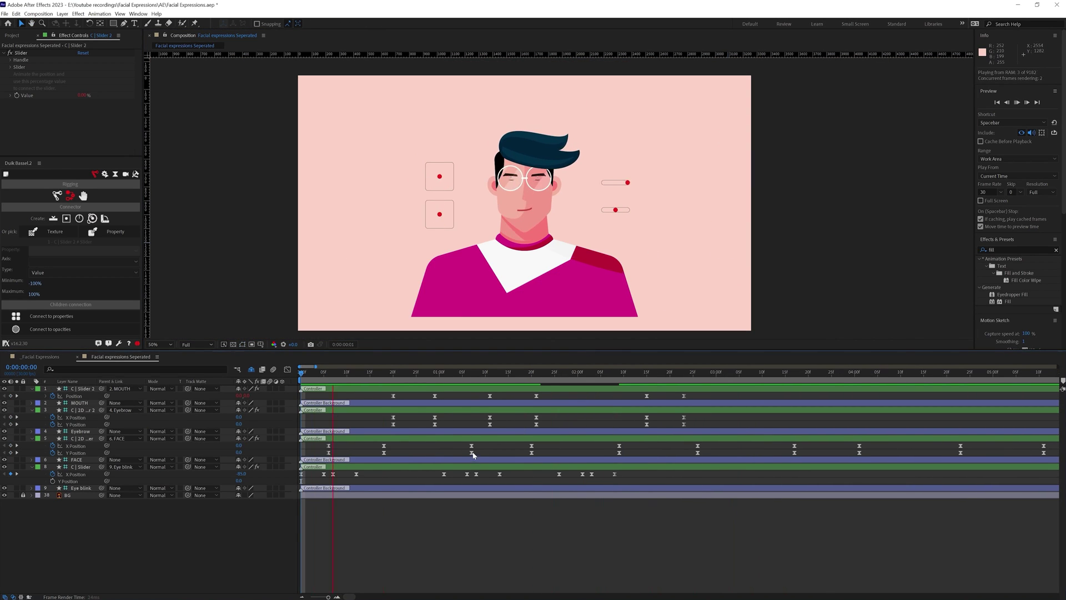
{"action": "key", "text": "ctrl+v"}
{"action": "key", "text": "space"}
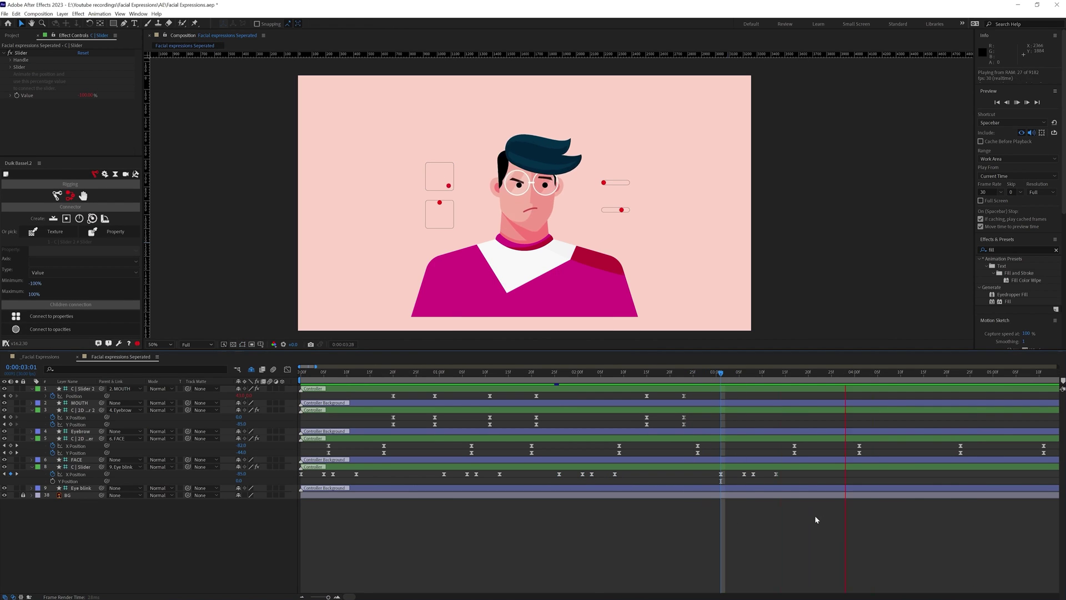